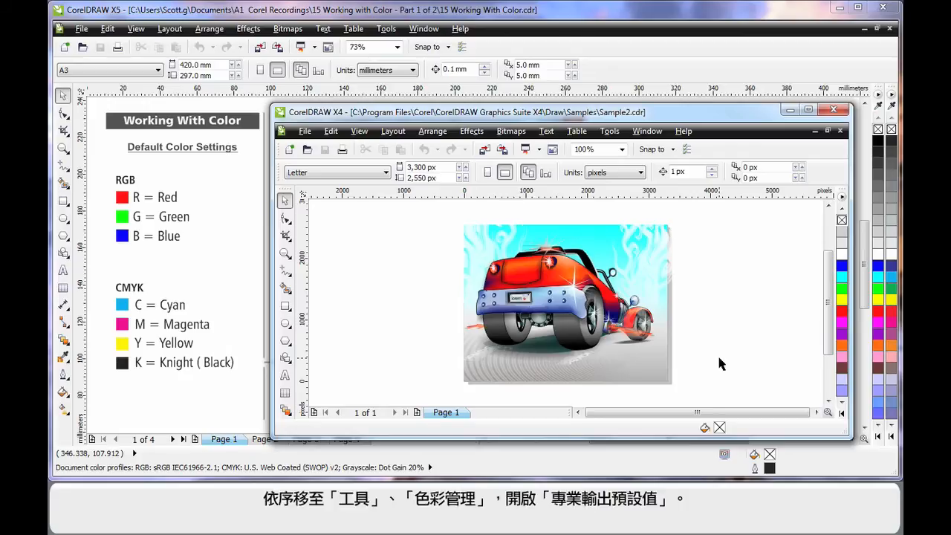
- Set the color management of the CorelDRAW X4 window to Optimized for professional output, and minimize that window
left_click(609, 132)
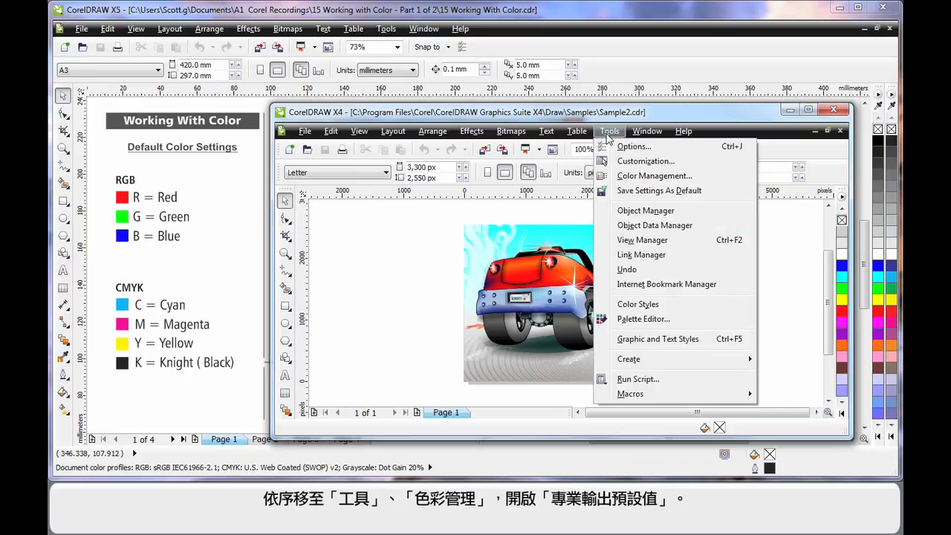
left_click(610, 177)
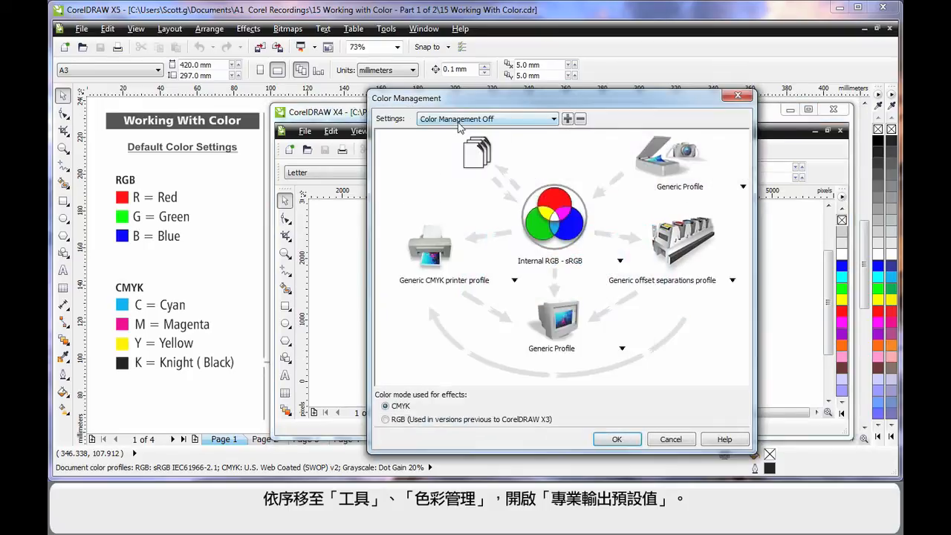
left_click(553, 121)
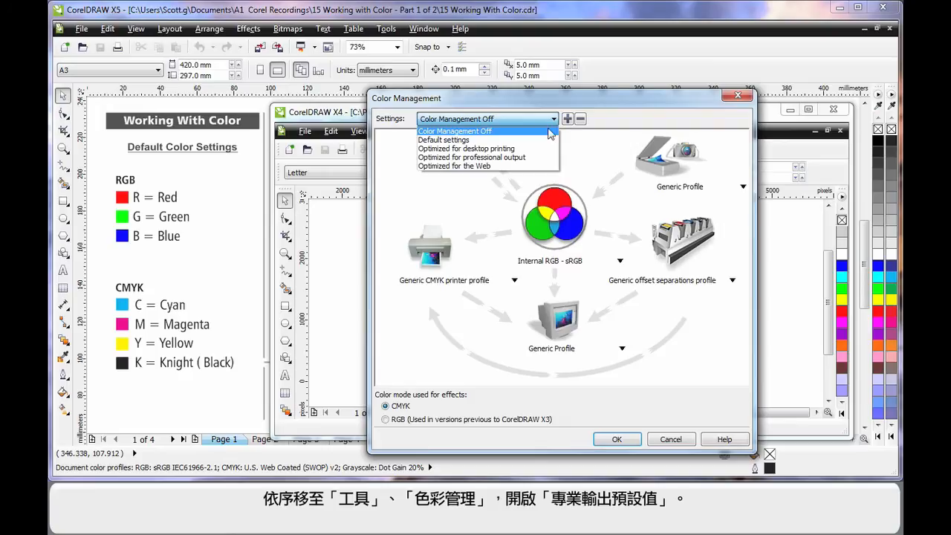
left_click(551, 158)
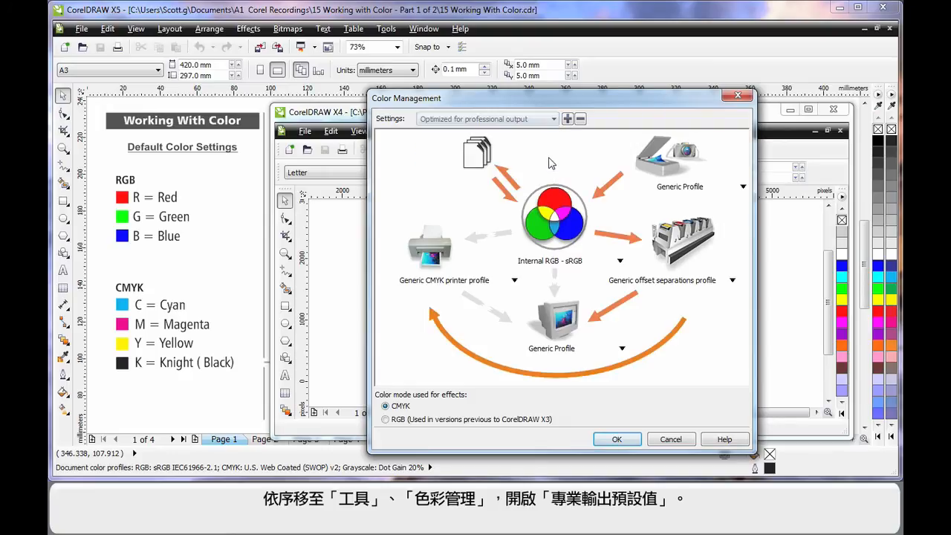
left_click(623, 441)
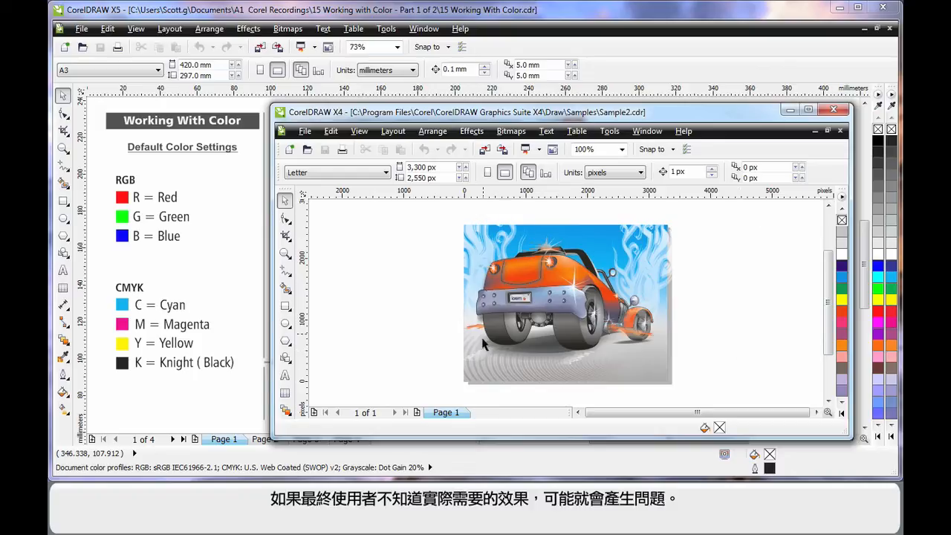
left_click(789, 110)
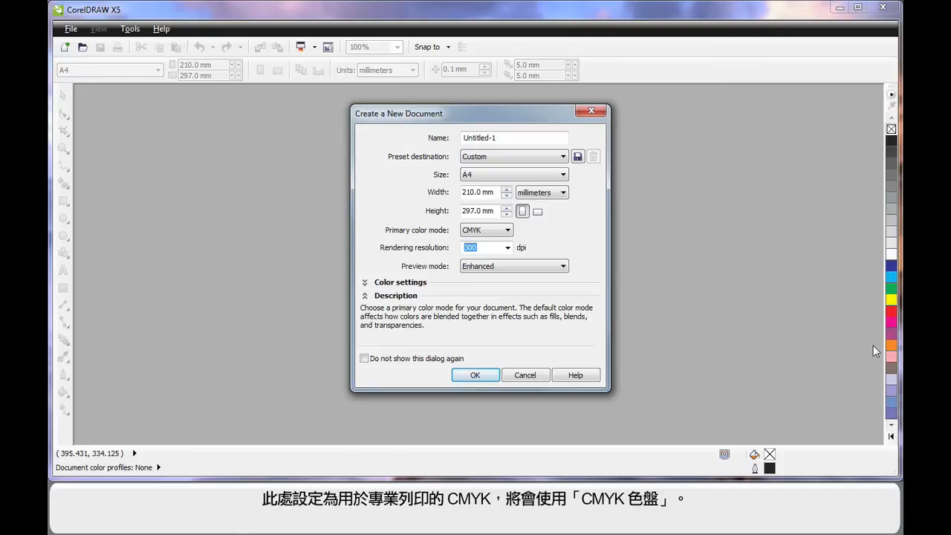
- Create a new A4 document with RGB as the primary color mode, and close it again
left_click(508, 231)
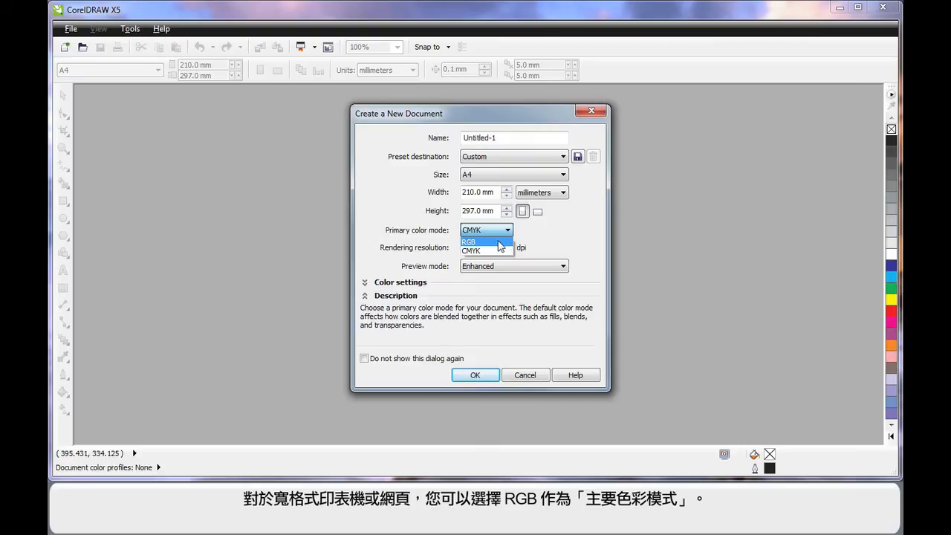
left_click(487, 244)
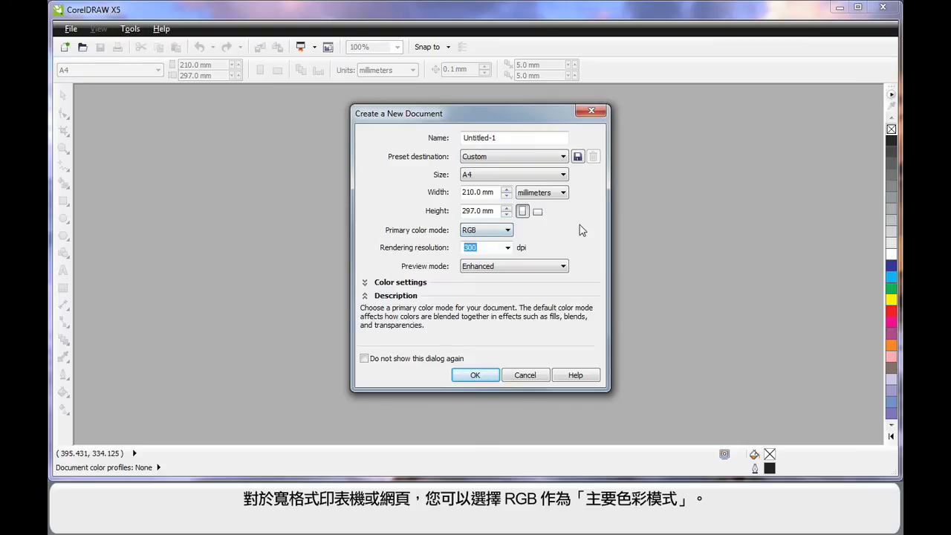
left_click(479, 375)
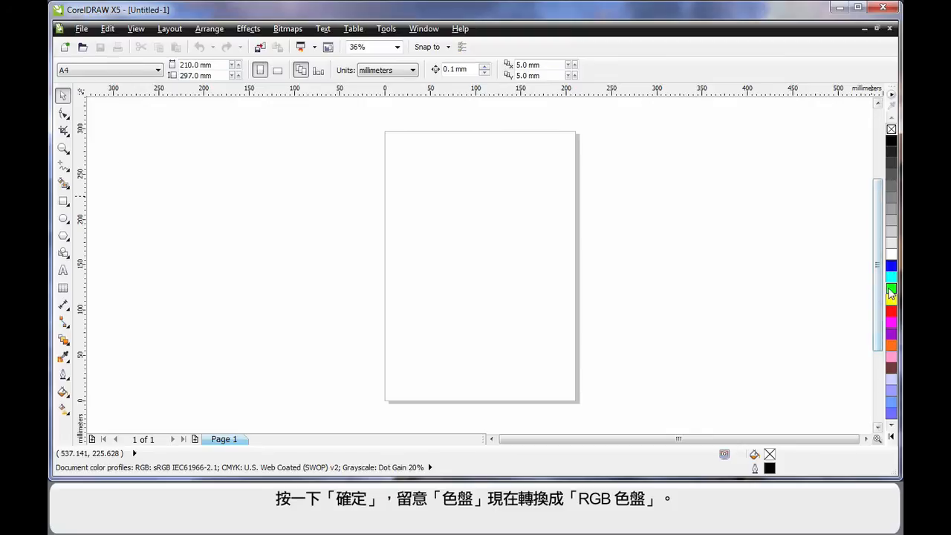
mouse_move(891, 293)
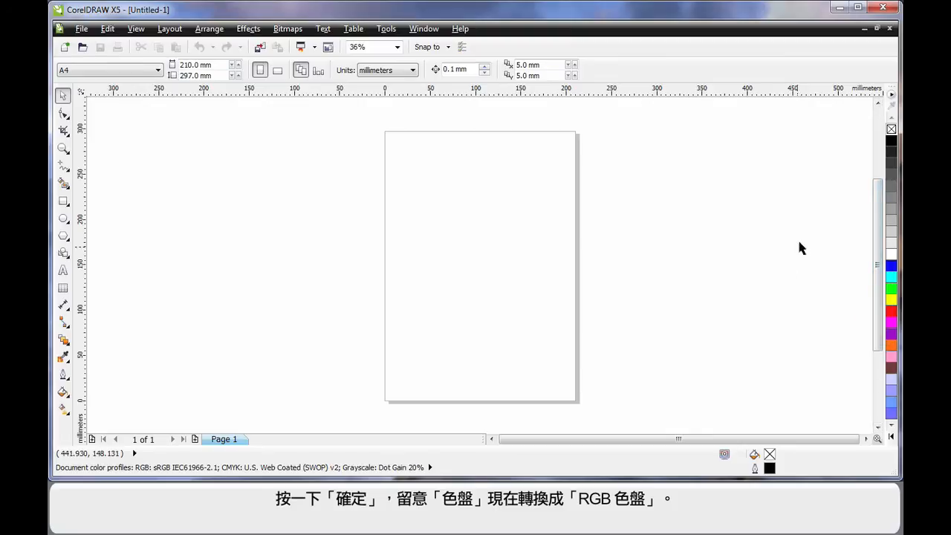
left_click(888, 29)
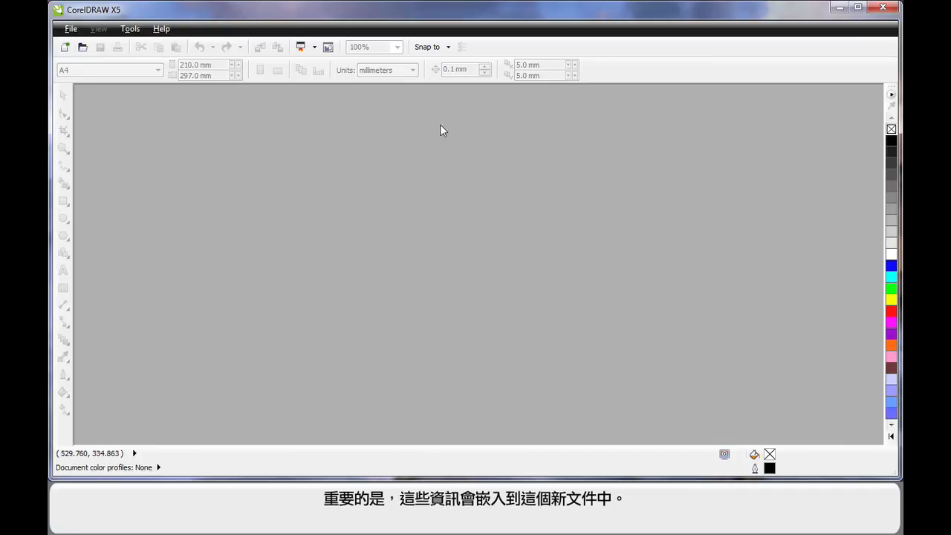
- Examine the color settings for a new document, including the available CMYK profiles and the rendering intent, without creating it
left_click(65, 46)
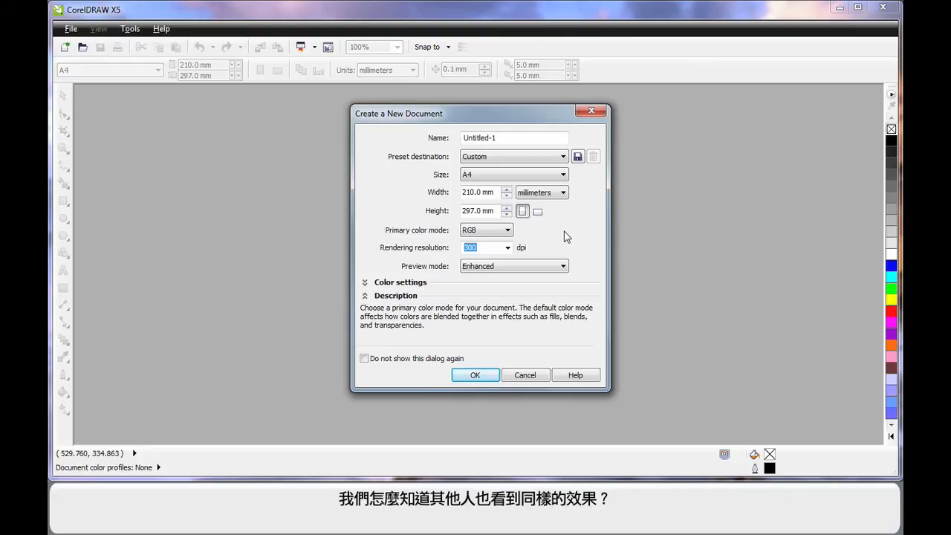
left_click(365, 283)
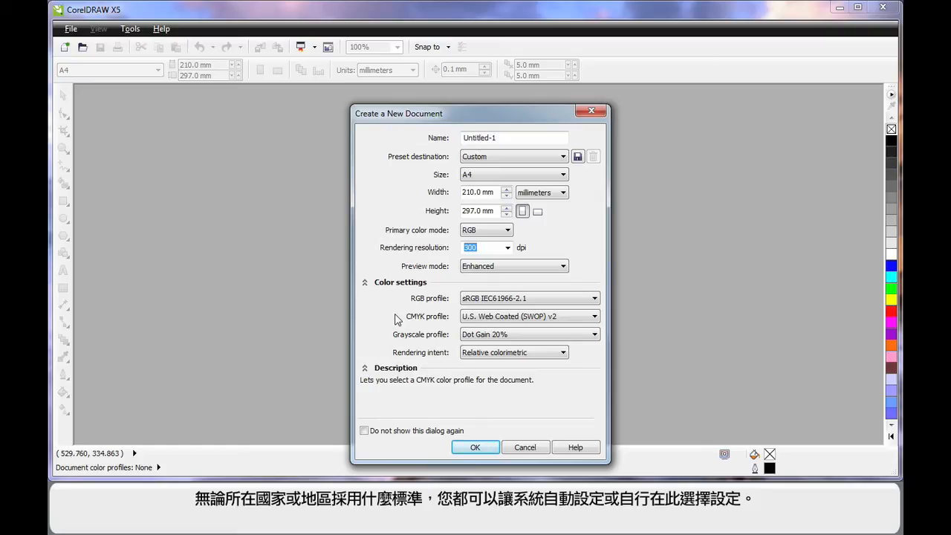
left_click(595, 319)
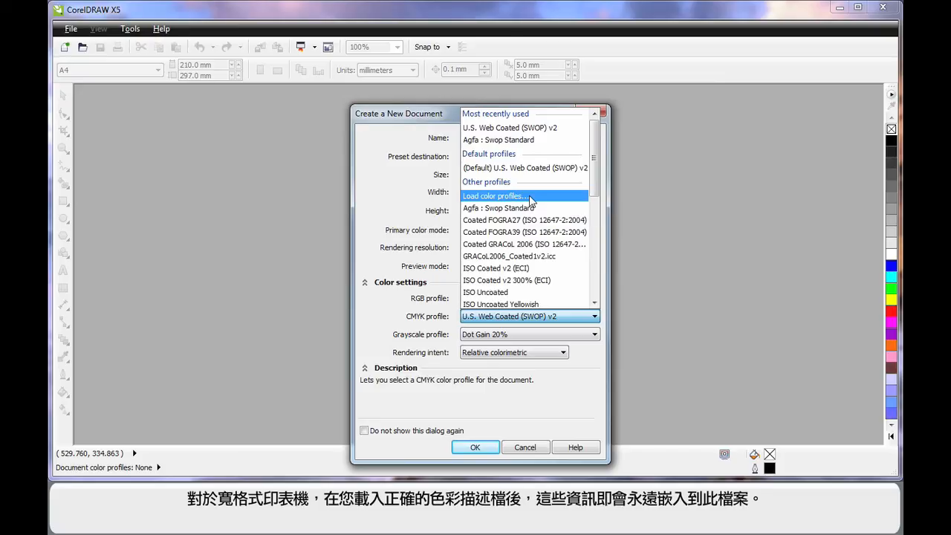
left_click(402, 202)
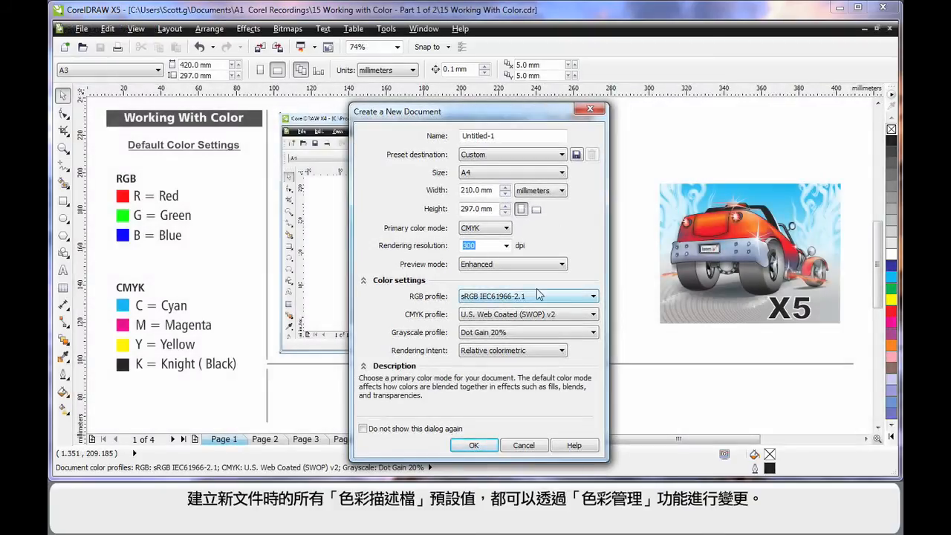
mouse_move(540, 294)
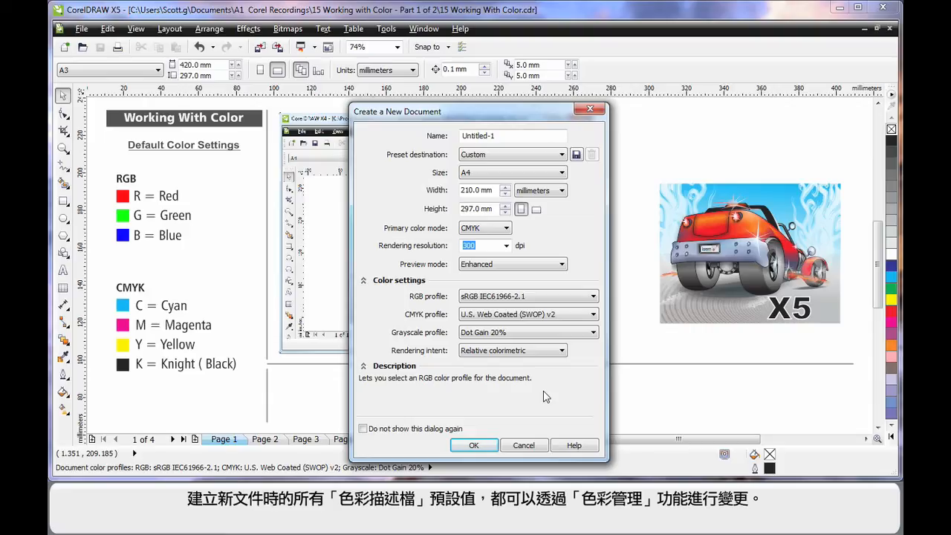
mouse_move(420, 358)
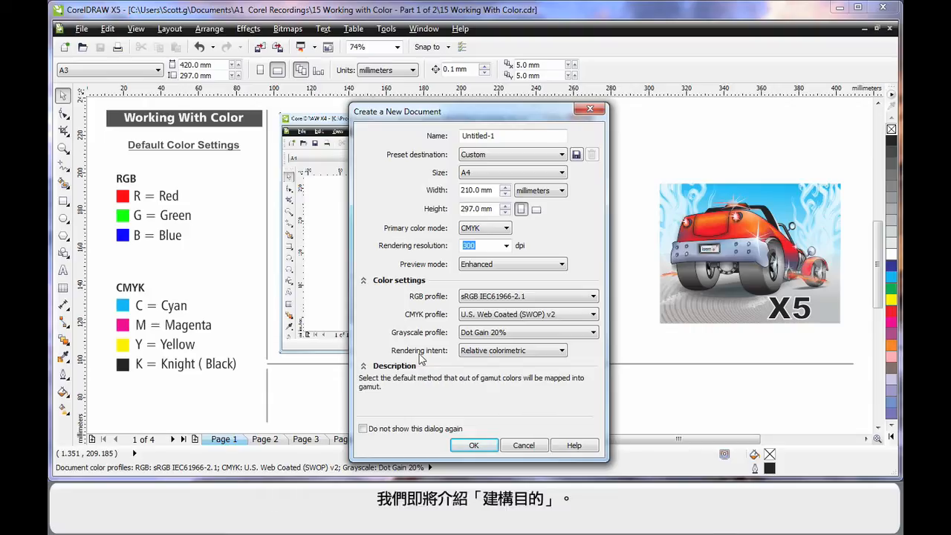
left_click(523, 445)
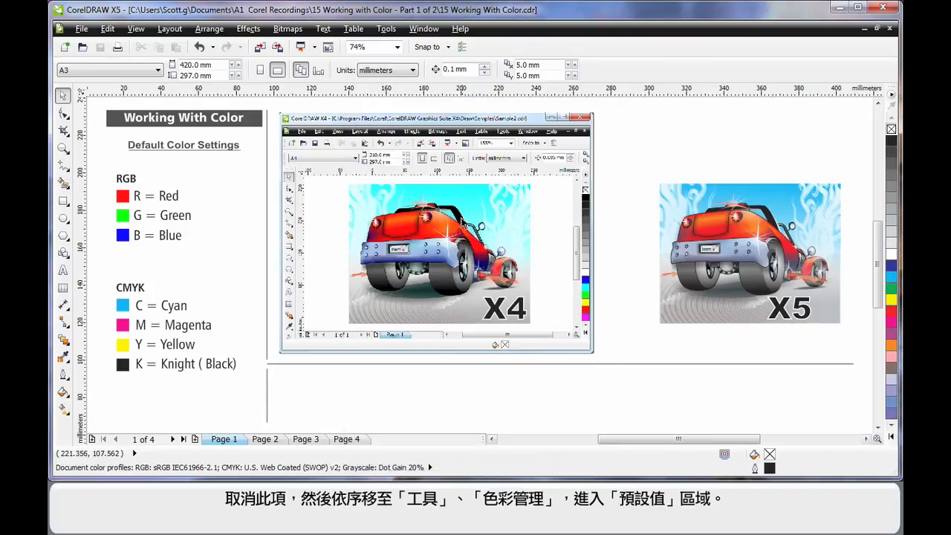
- Open the default color management settings and examine the default profiles and the RGB policy options for opening documents
left_click(386, 29)
mouse_move(420, 93)
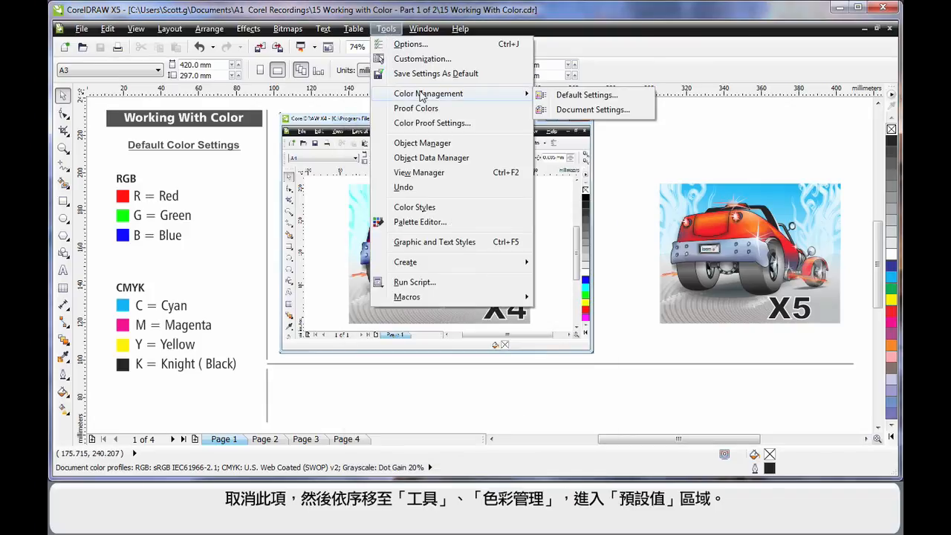
left_click(599, 98)
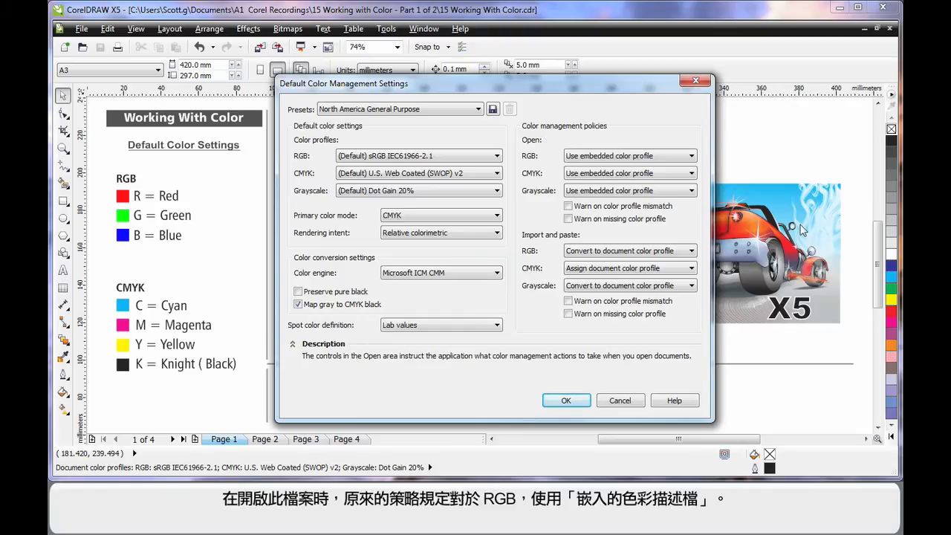
mouse_move(529, 160)
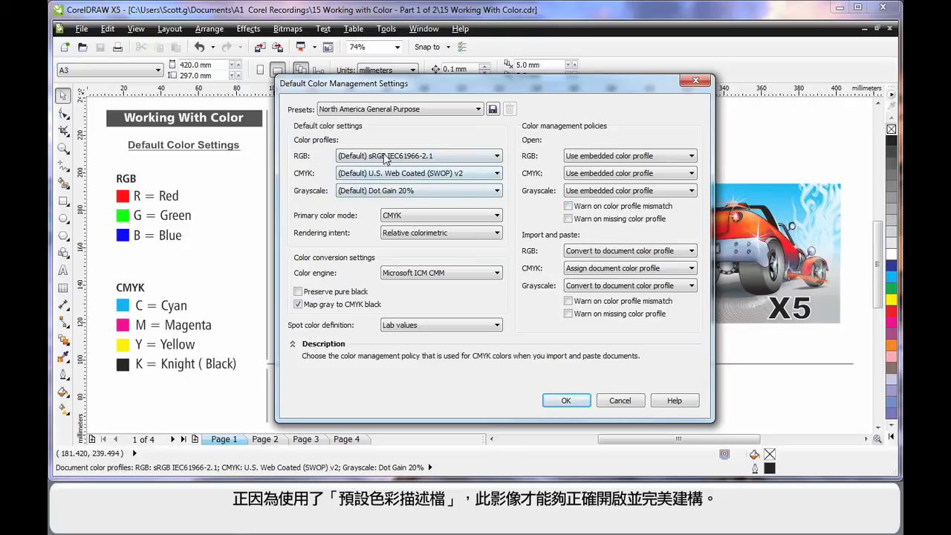
mouse_move(378, 202)
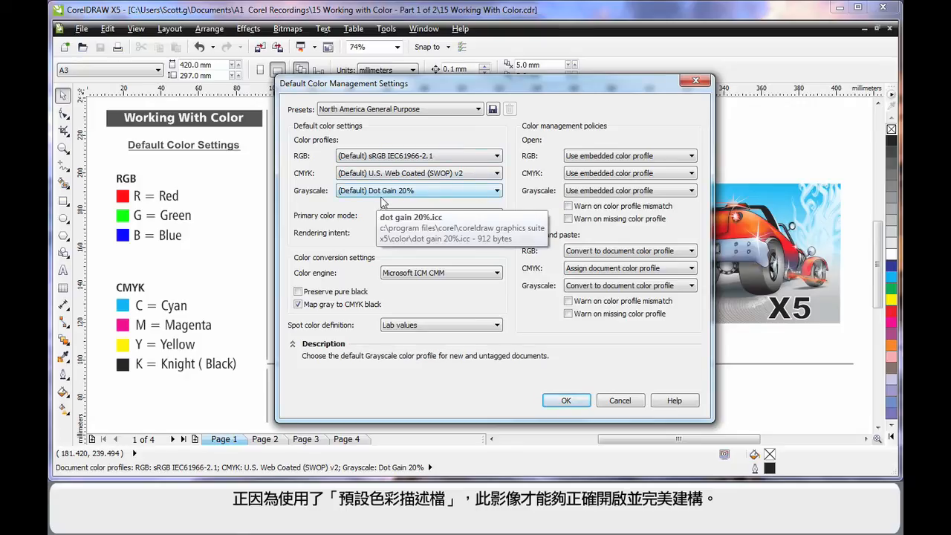
left_click(685, 157)
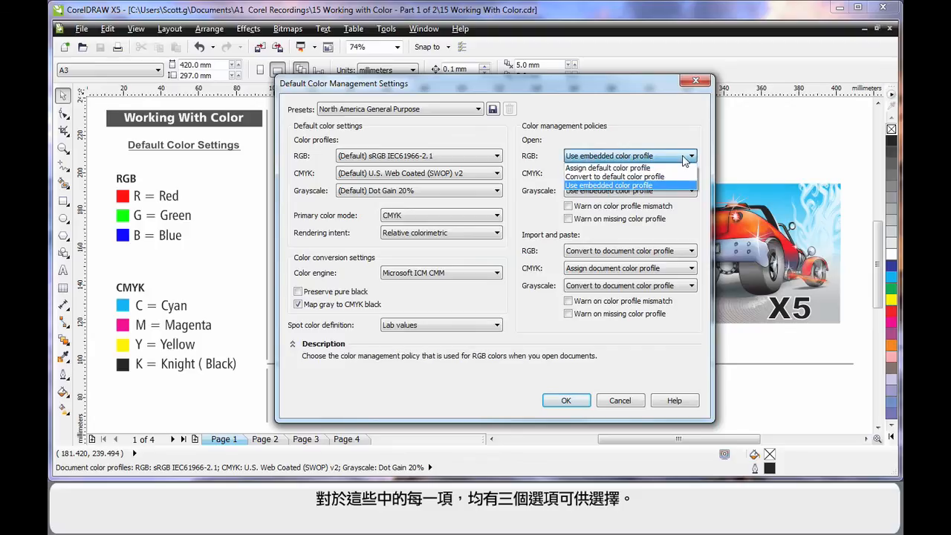
left_click(673, 137)
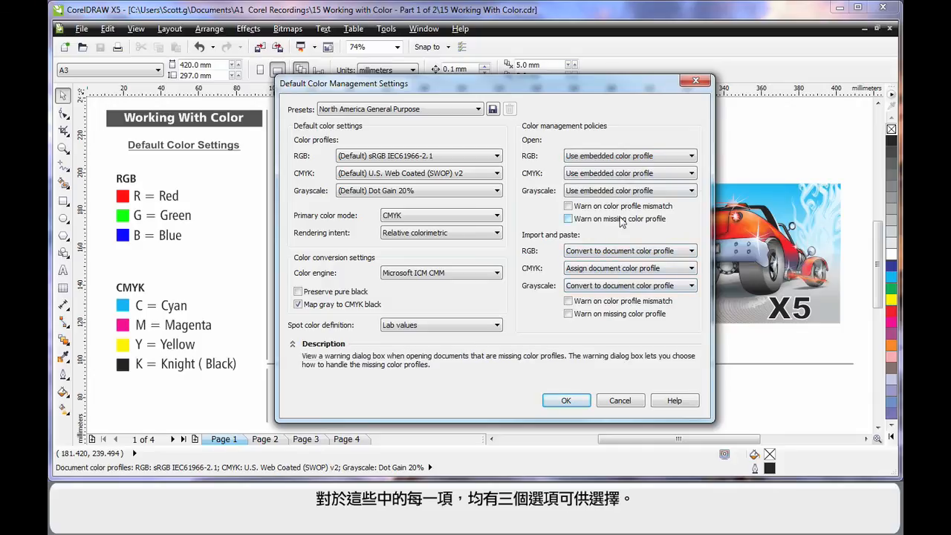
- Enable the warnings for color profile mismatch and missing color profile when opening documents, and apply the default settings
left_click(568, 206)
left_click(568, 219)
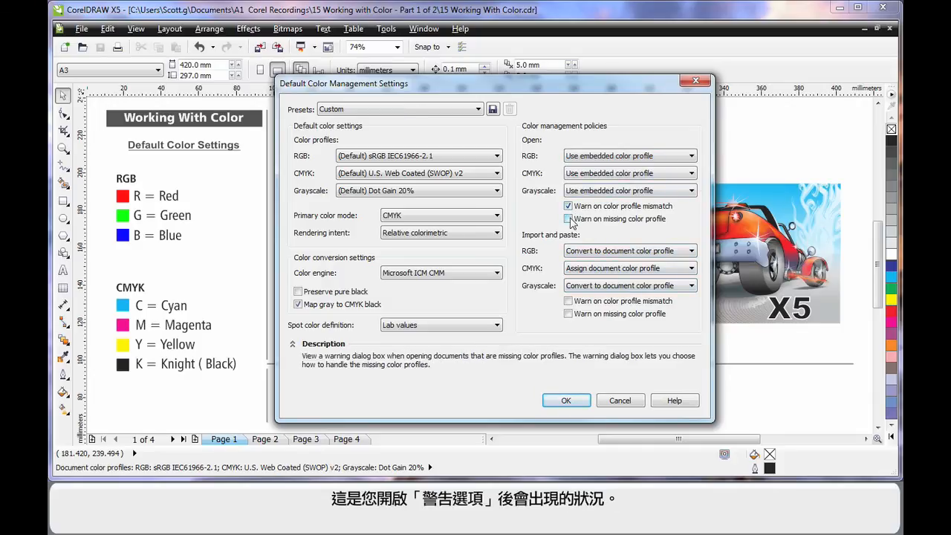
left_click(568, 401)
- Reopen the recently used file 15 Working With Color.cdr
left_click(80, 30)
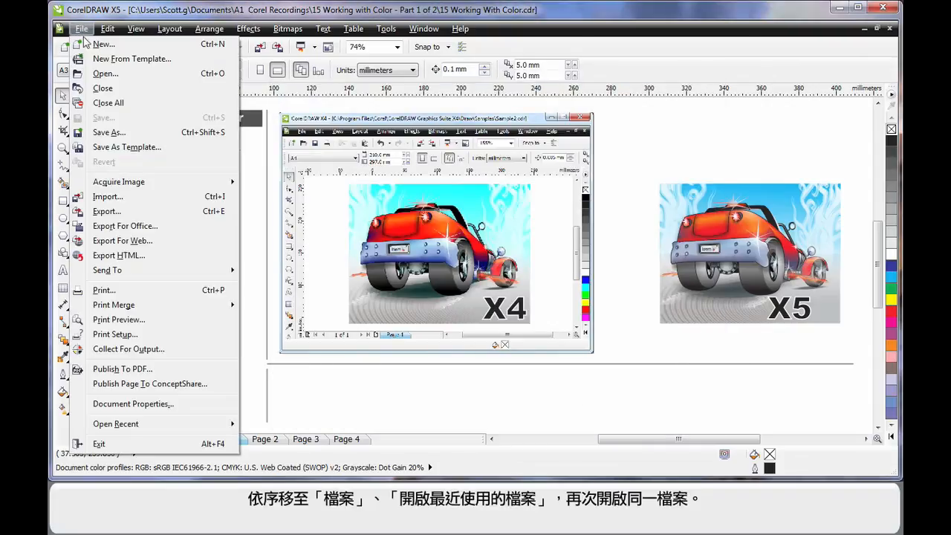
mouse_move(129, 428)
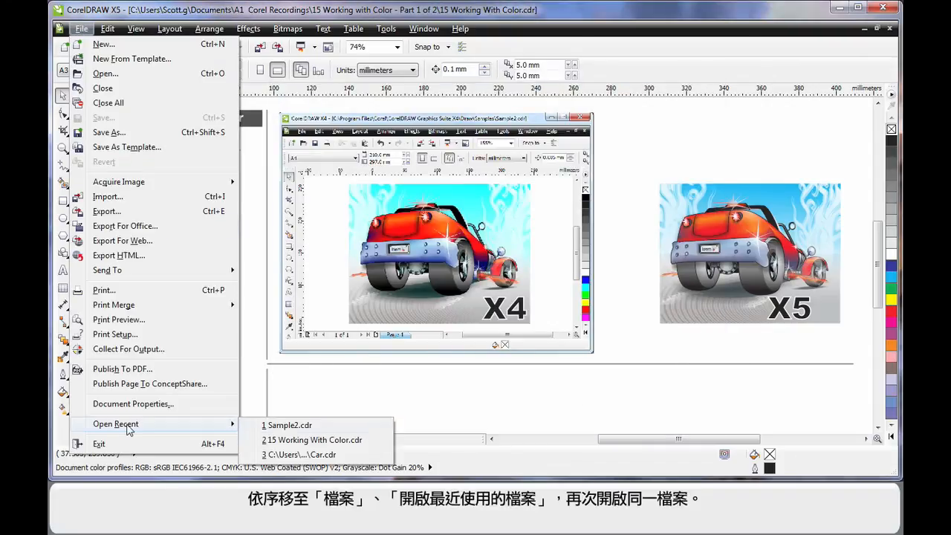
left_click(310, 439)
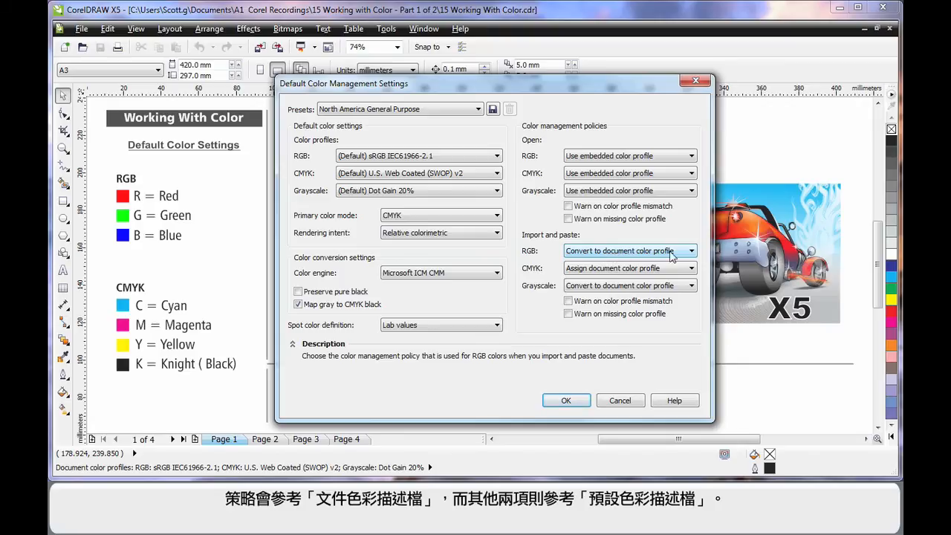
- Check the RGB policy options for opening and importing documents in the default color management settings, and cancel the dialog
left_click(677, 159)
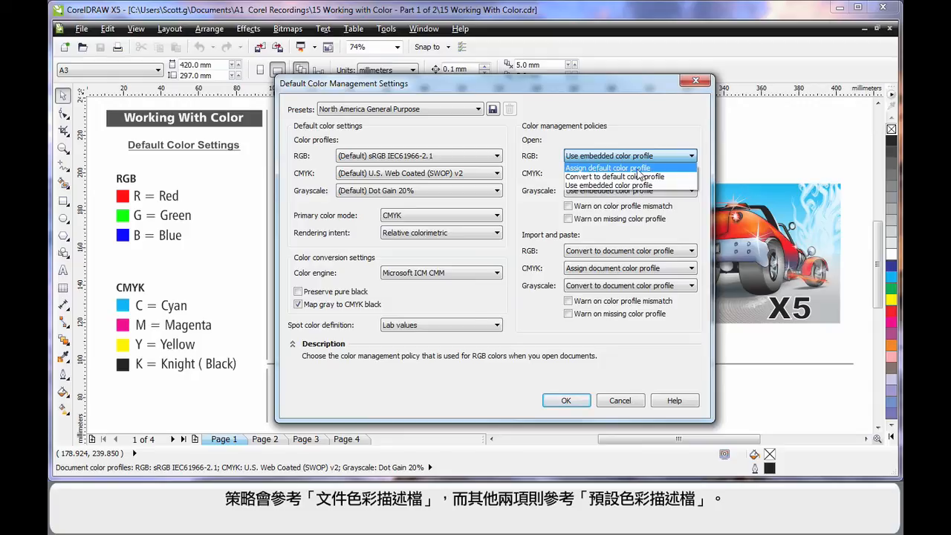
left_click(671, 136)
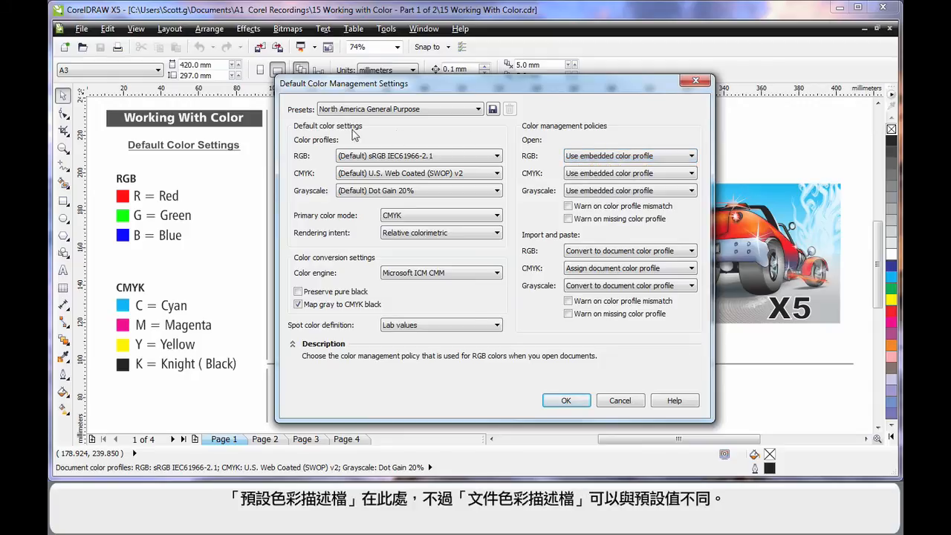
mouse_move(621, 256)
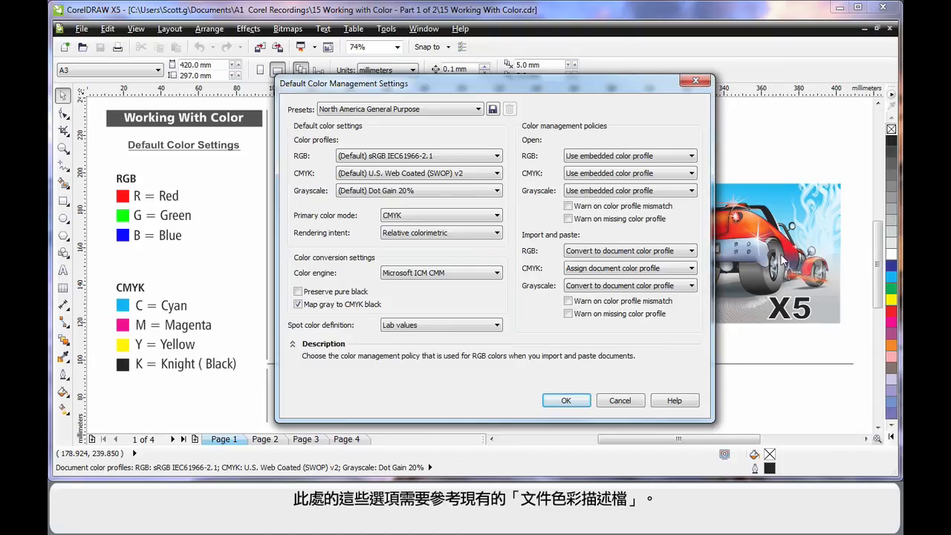
left_click(619, 400)
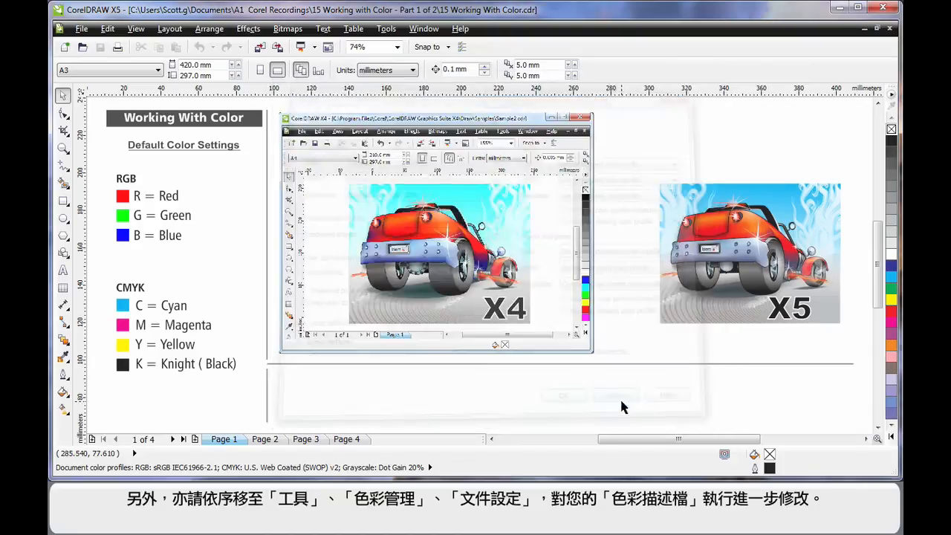
- Open the color management settings of the current document to view its assigned color profiles
left_click(385, 28)
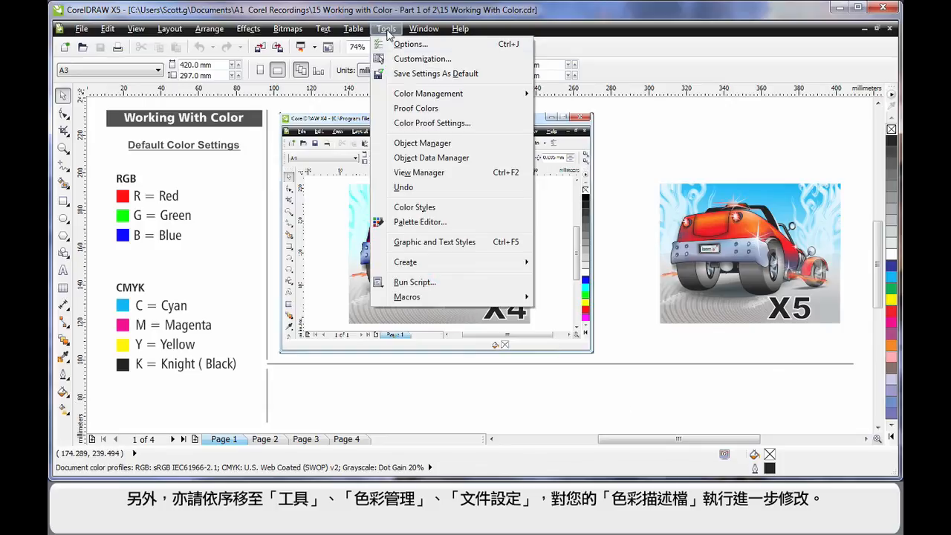
mouse_move(414, 96)
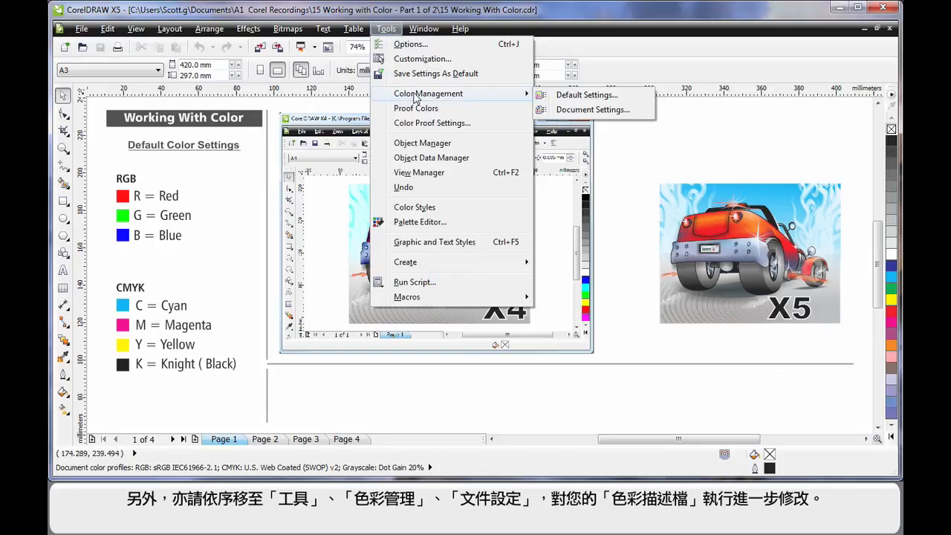
left_click(593, 112)
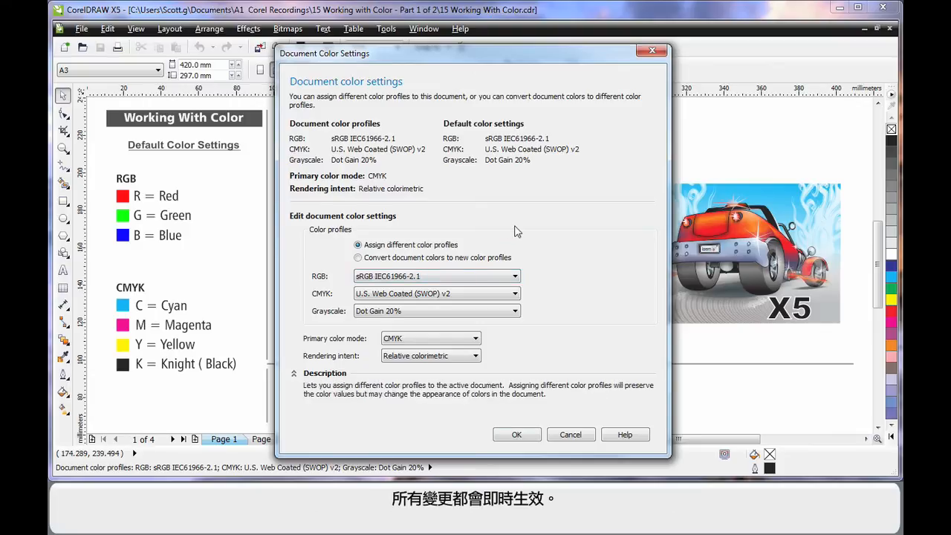
- Switch the document's primary color mode to RGB to preview the palette change, and set it back to CMYK
left_click(448, 339)
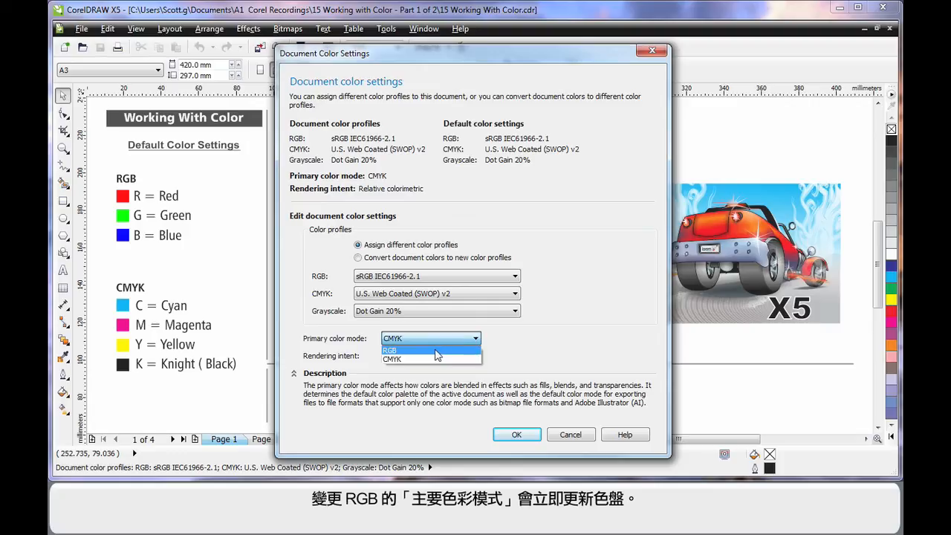
left_click(437, 350)
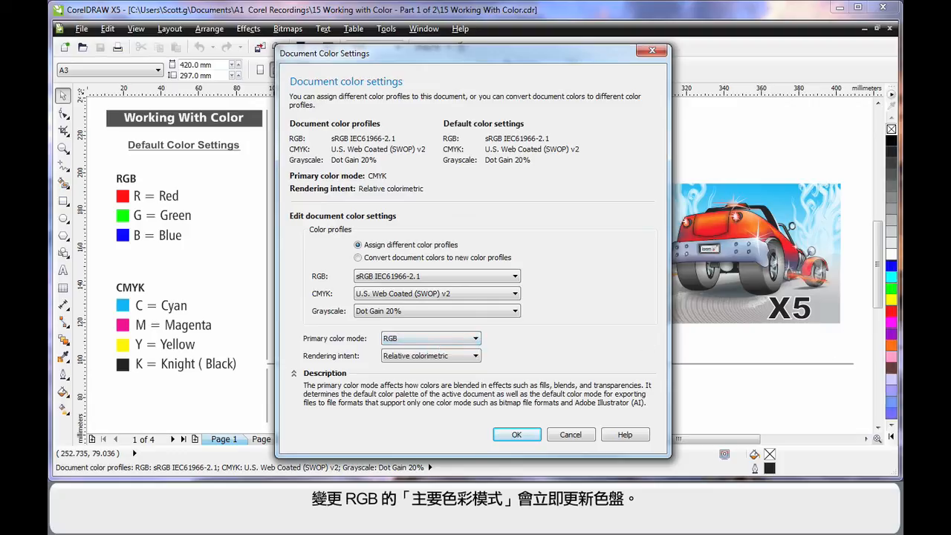
left_click(467, 340)
left_click(448, 359)
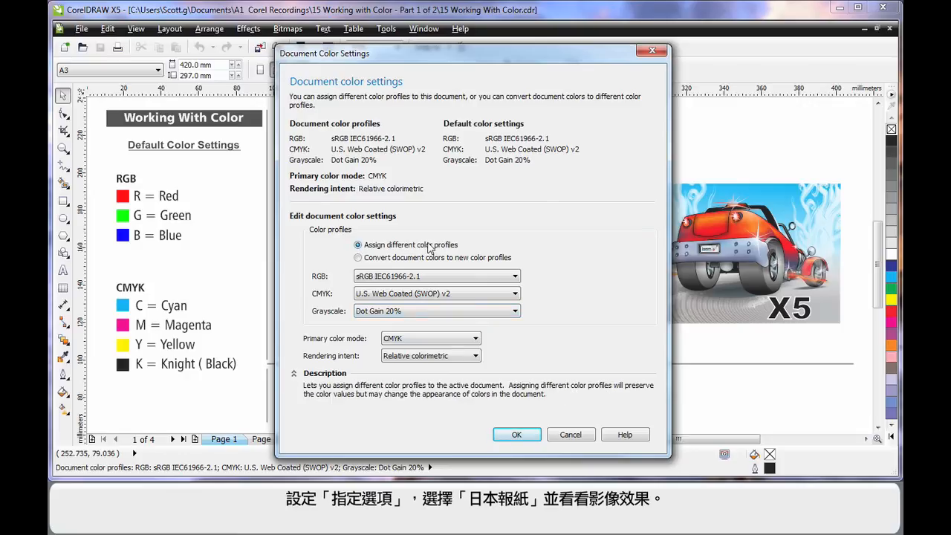
- Try the Japan Color 2002 Newspaper CMYK profile on the document with the assign option, and switch to converting document colors to new color profiles
left_click(509, 295)
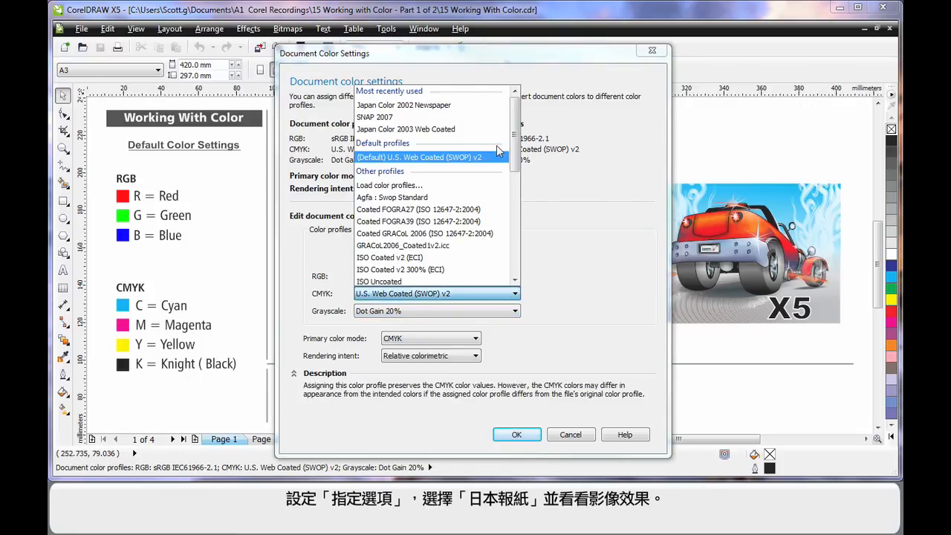
left_click_drag(515, 151, 514, 211)
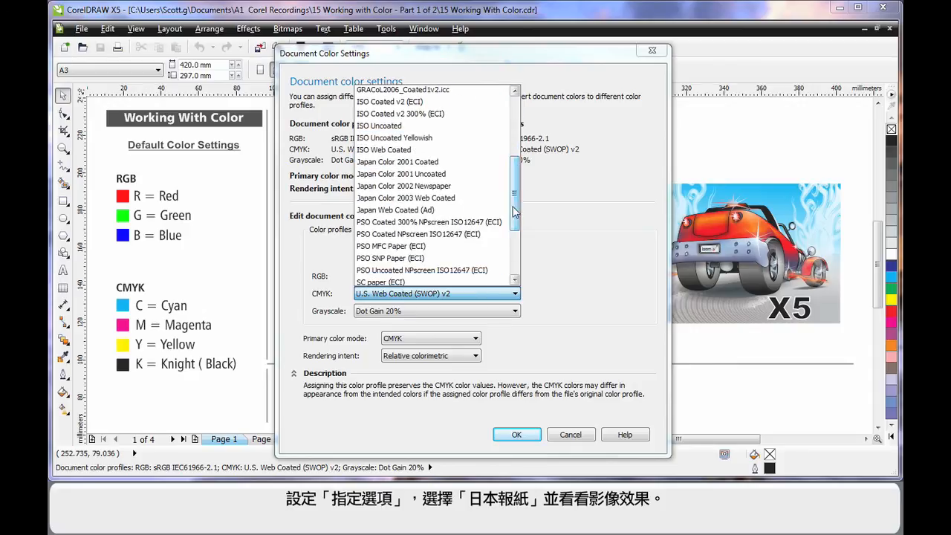
left_click(447, 187)
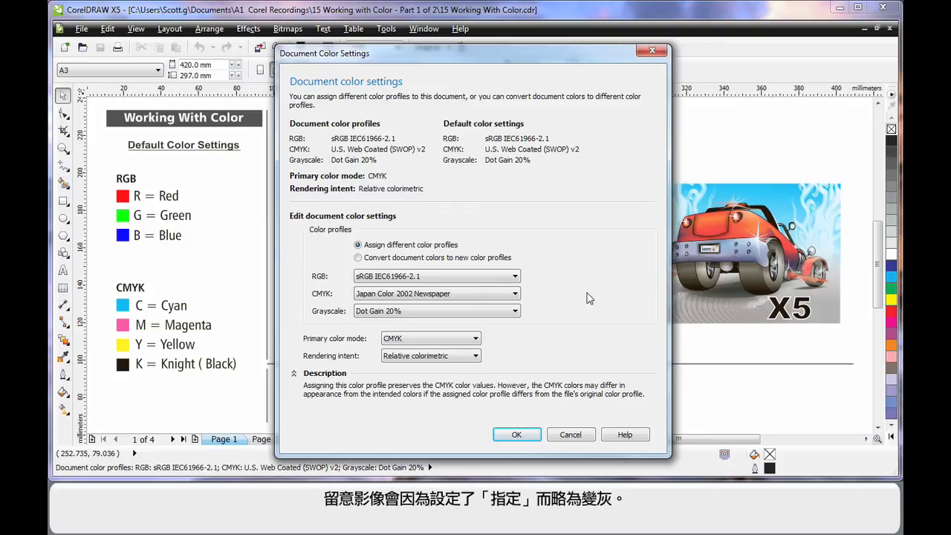
left_click(358, 243)
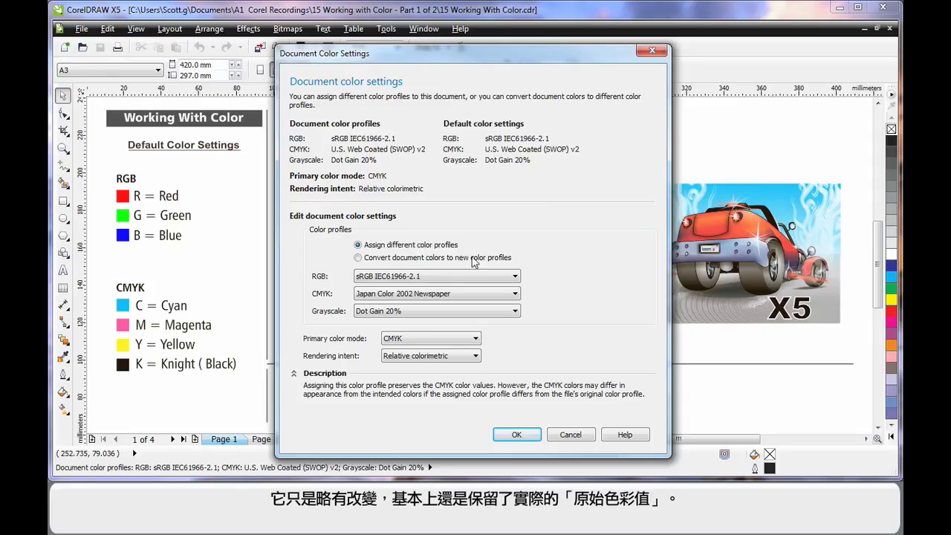
left_click(358, 259)
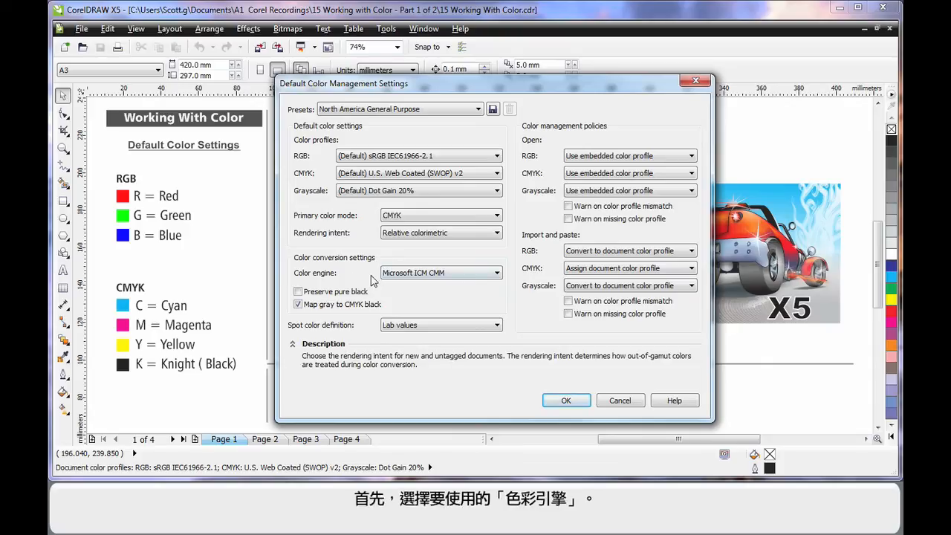
- Check the color engine and spot color definition options in the default color management settings, keeping Microsoft ICM CMM and Lab values selected
left_click(497, 274)
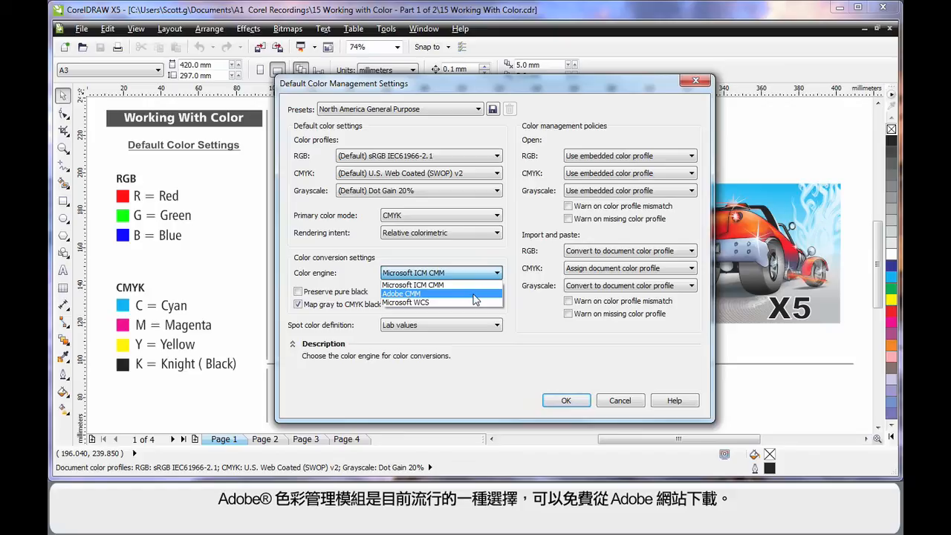
left_click(433, 288)
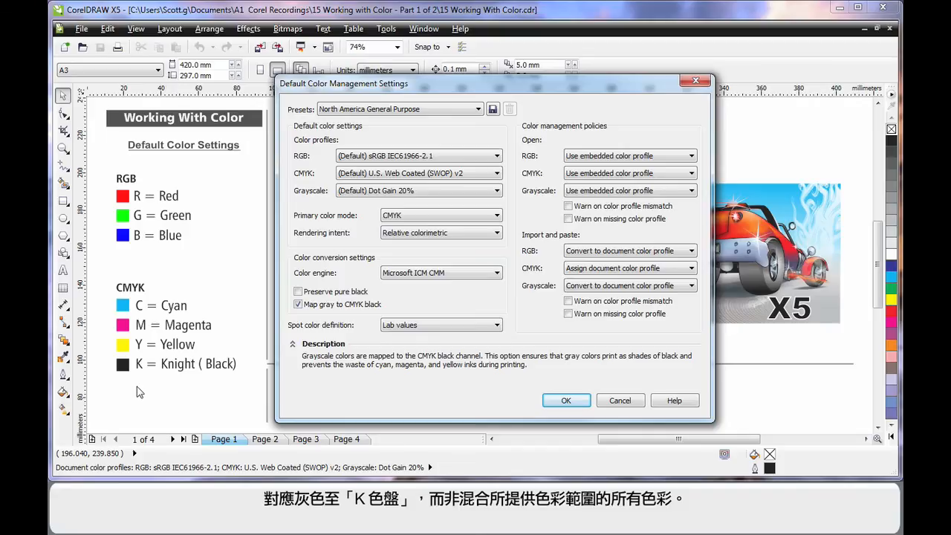
mouse_move(369, 331)
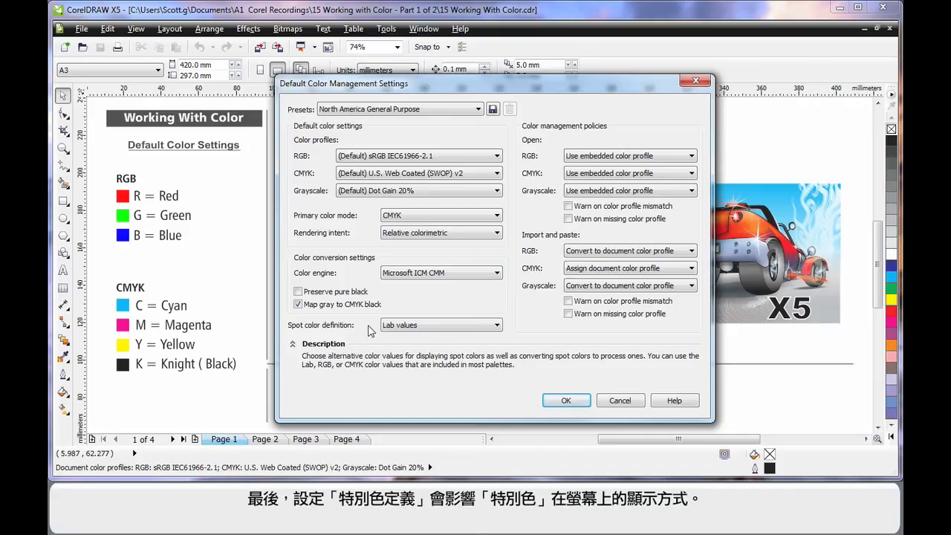
left_click(498, 325)
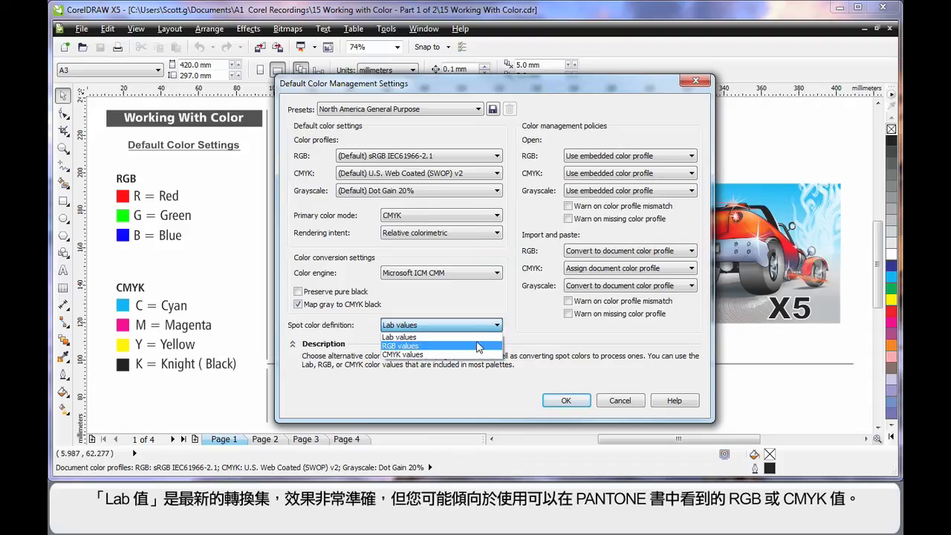
left_click(479, 337)
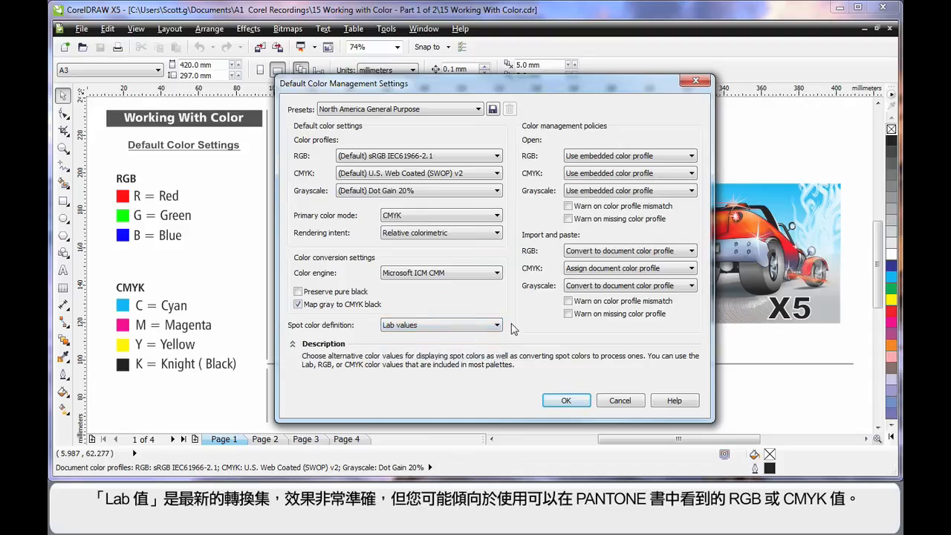